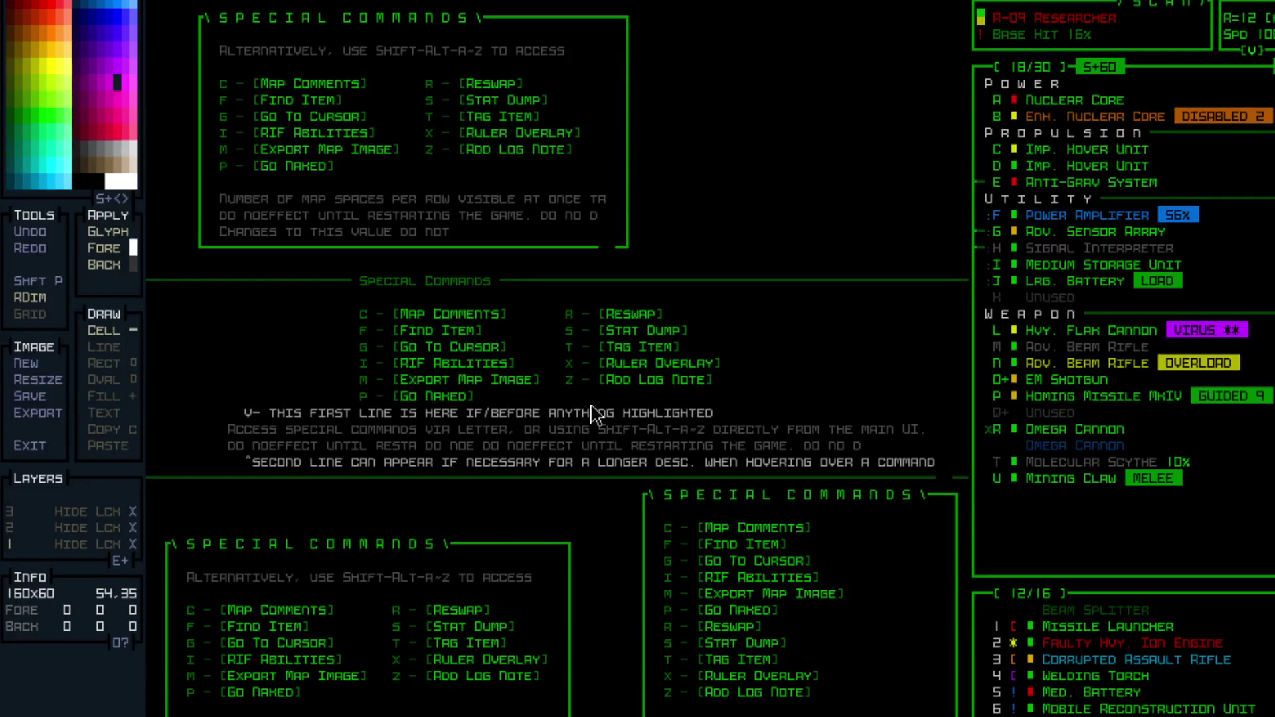
# Step: Hide layers 3 and 2, then eyedrop the dark green line and the title's I as the brush
pyautogui.hotkey('ctrl', '3')
pyautogui.hotkey('ctrl', '2')
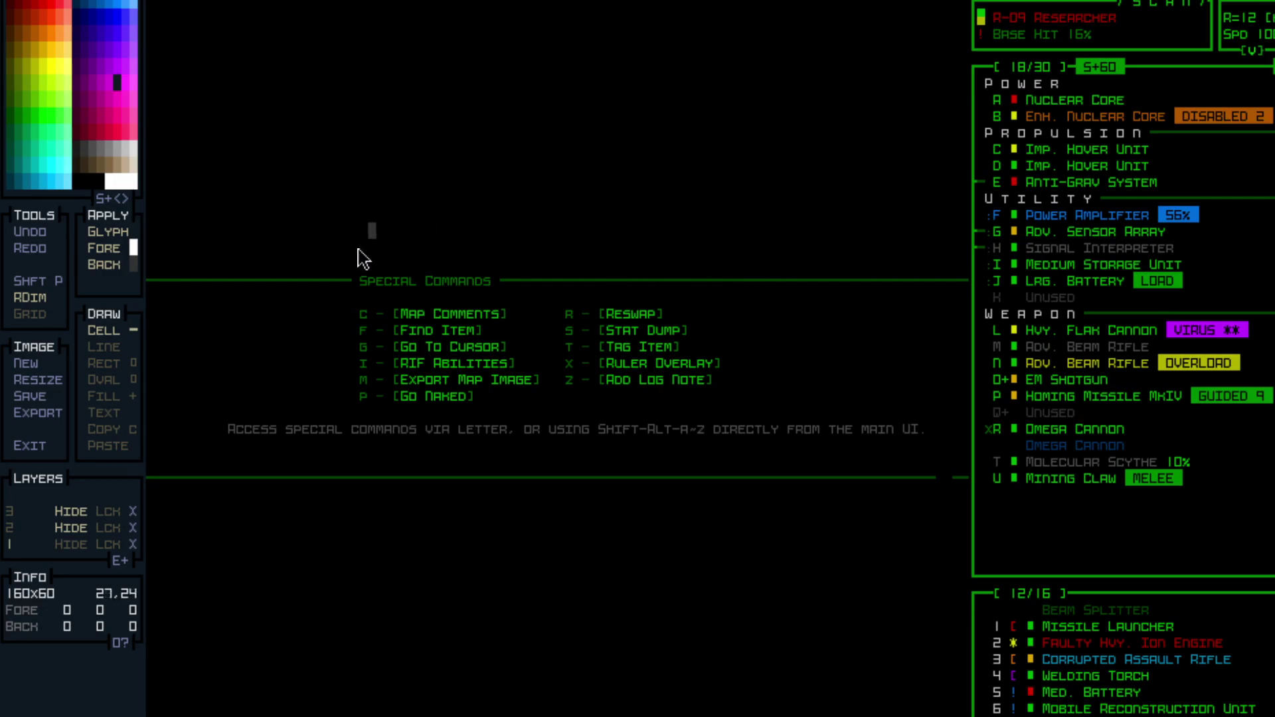
pyautogui.rightClick(287, 292)
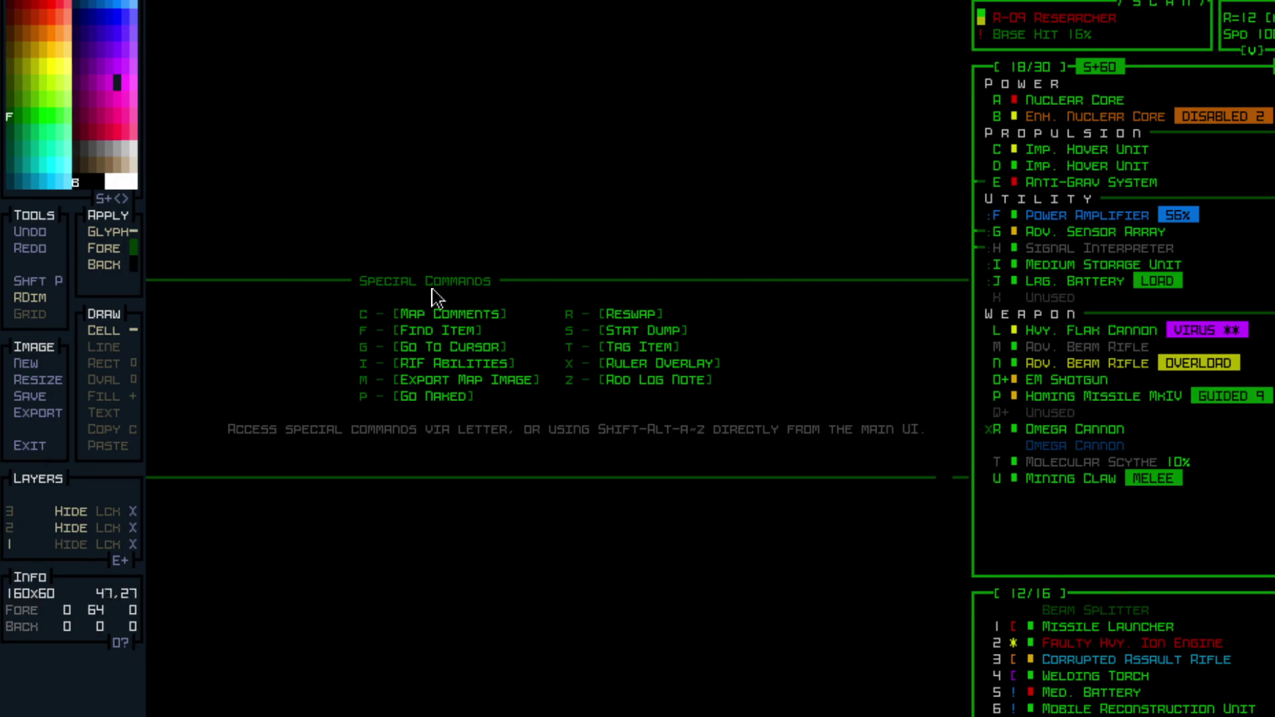
pyautogui.rightClick(395, 285)
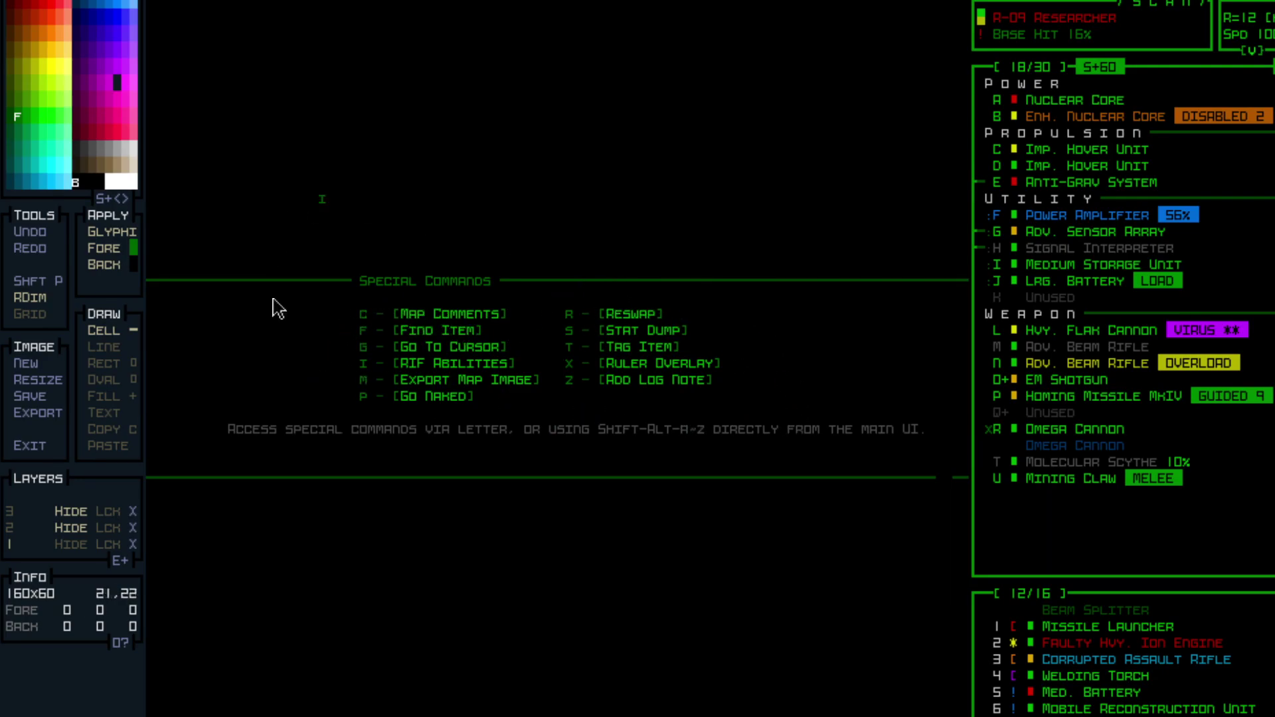
# Step: Flip between the help-text, options and GUI - SPECIAL mockups, ending back on Special Commands
pyautogui.press('Tab')
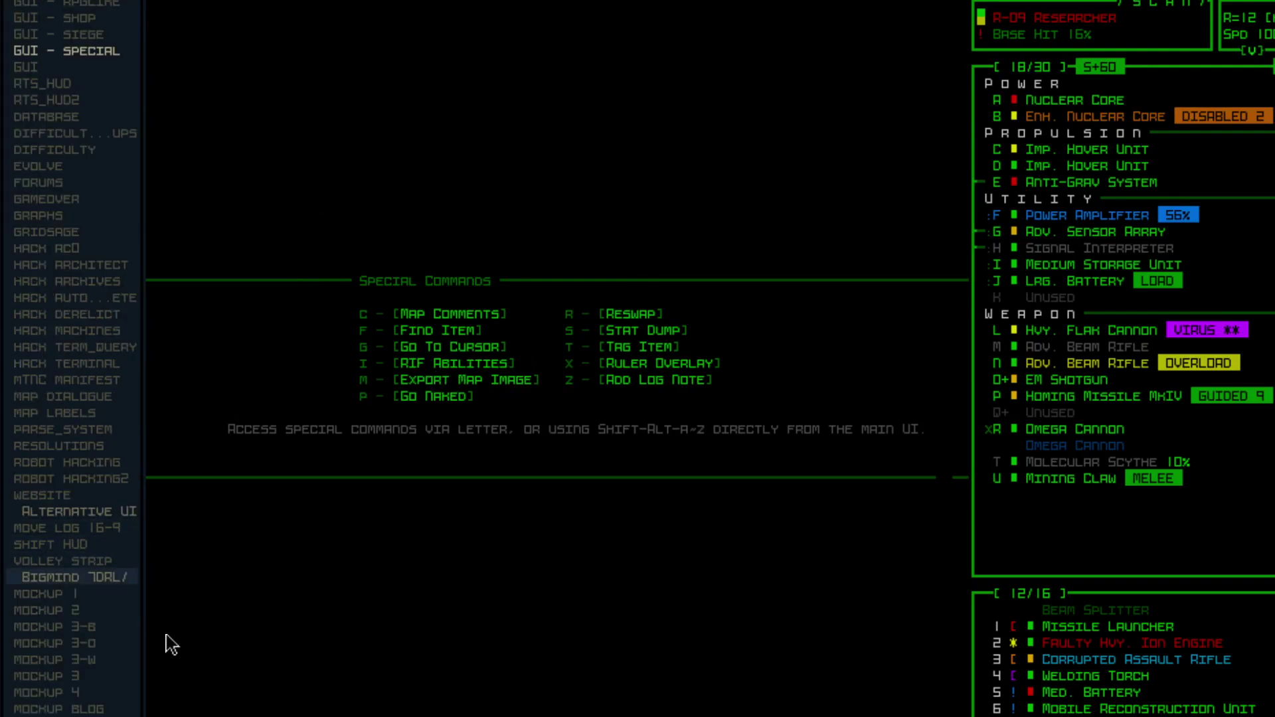
pyautogui.press('Up')
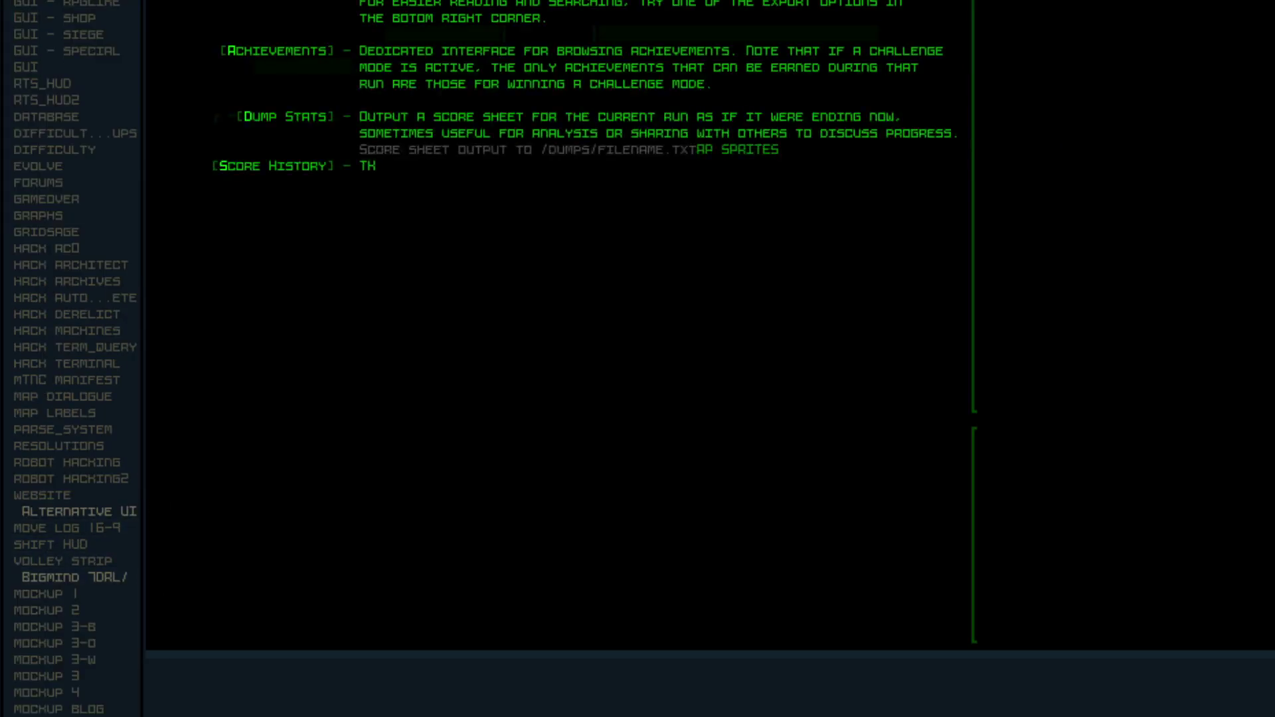
pyautogui.press('Up')
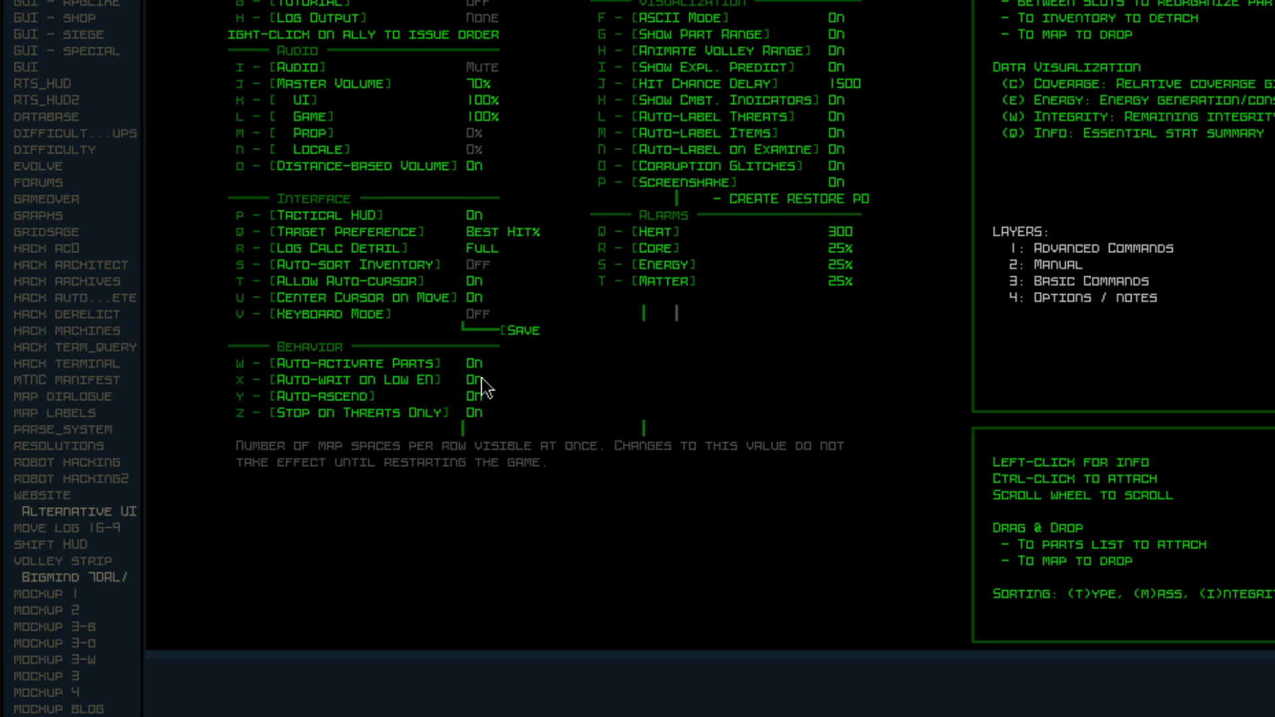
pyautogui.press('Tab')
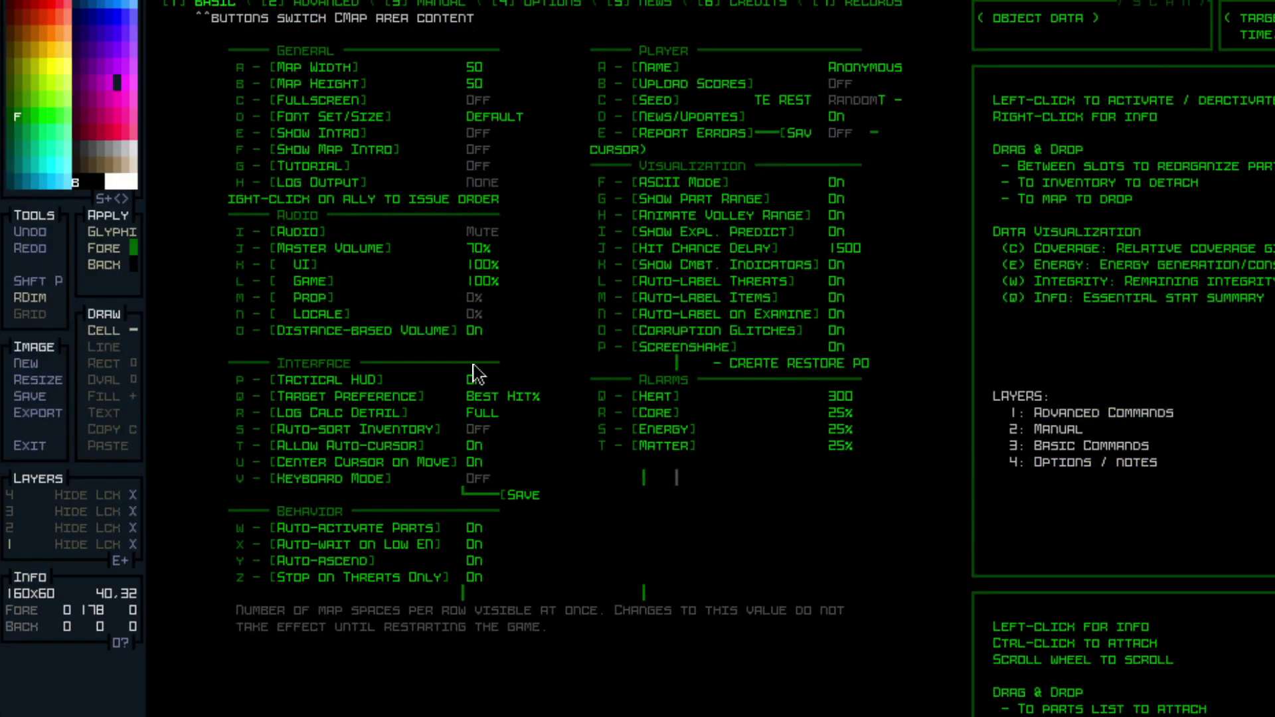
pyautogui.press('Tab')
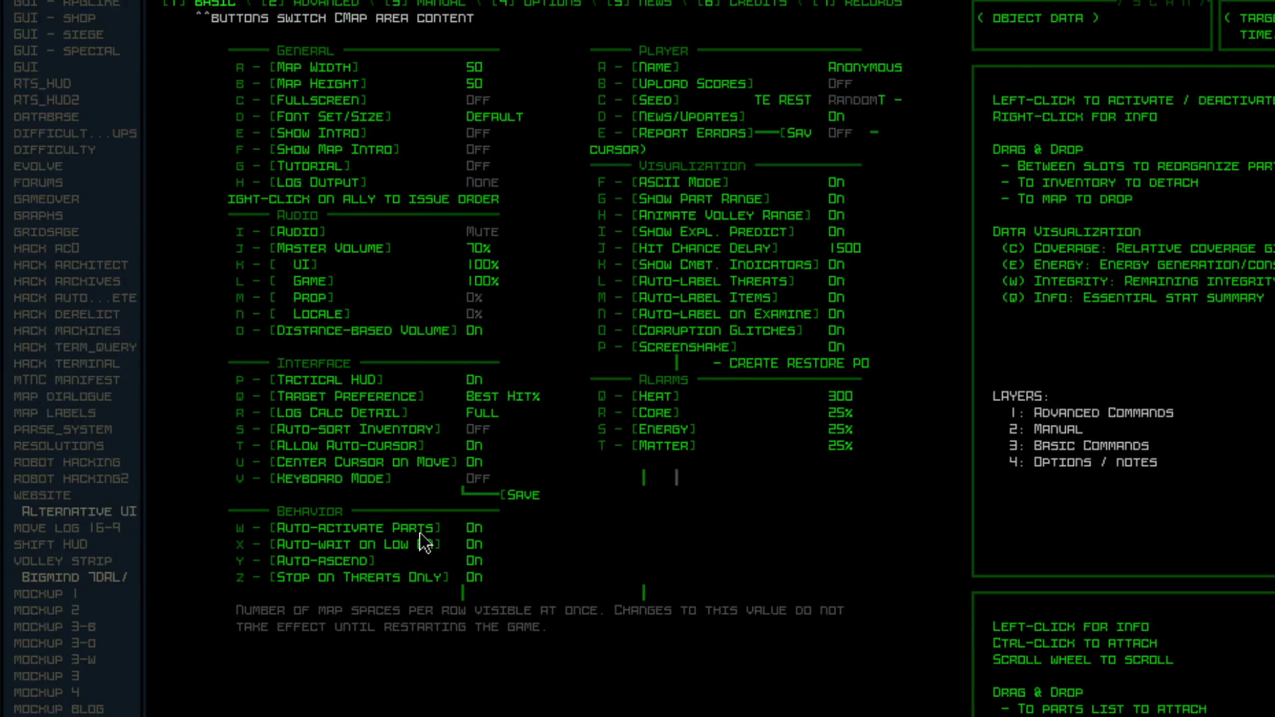
pyautogui.press('Down')
pyautogui.press('Tab')
pyautogui.press('Tab')
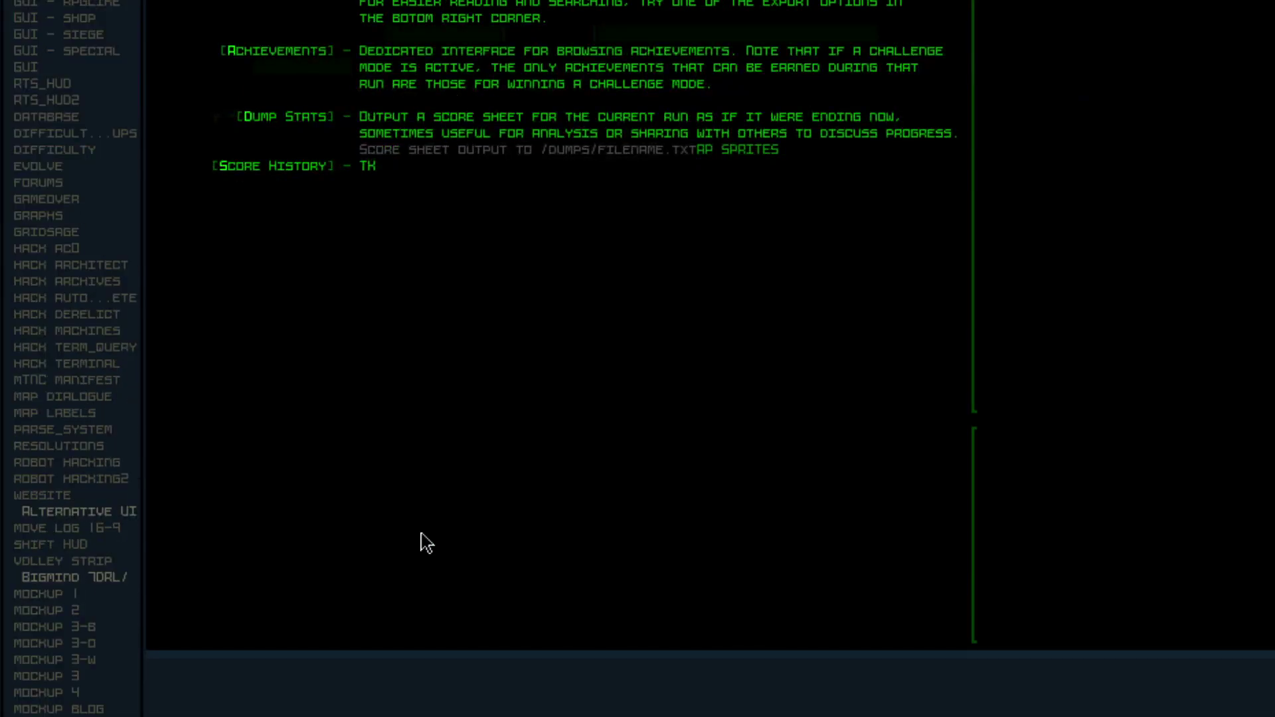
pyautogui.press('Up')
pyautogui.press('Down')
pyautogui.press('Up')
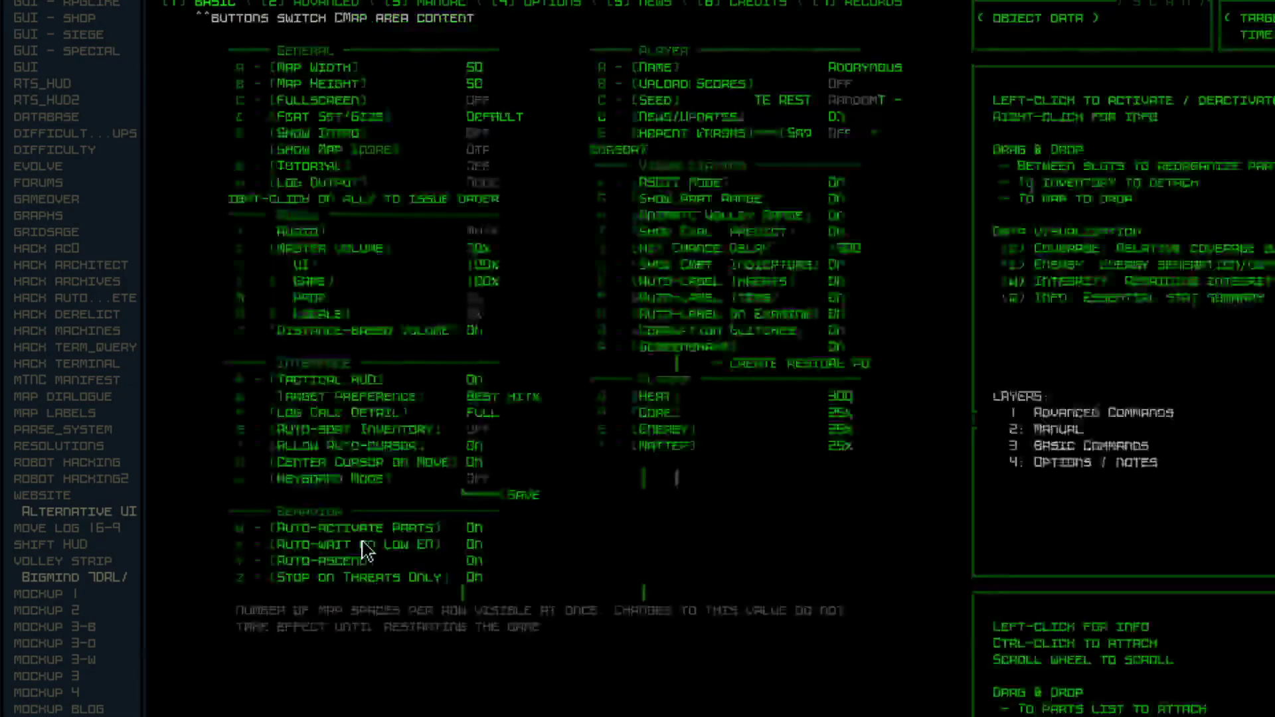
pyautogui.click(62, 51)
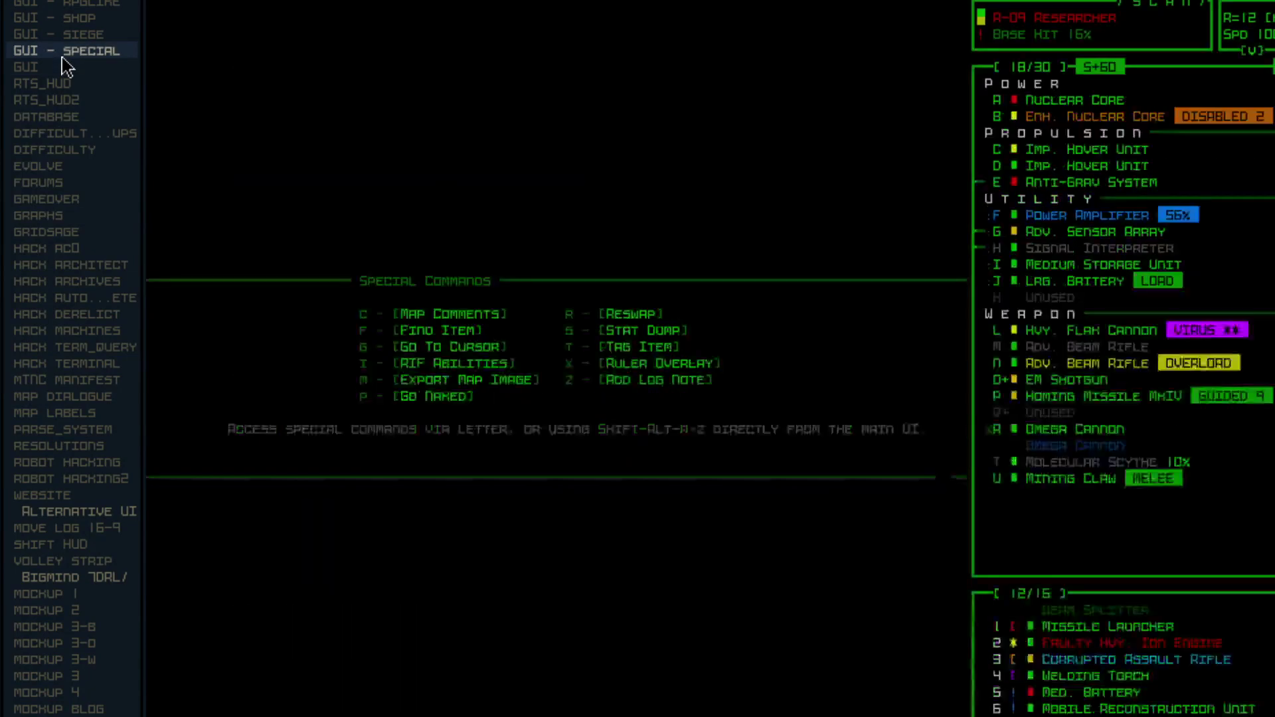
pyautogui.press('Tab')
pyautogui.press('Up')
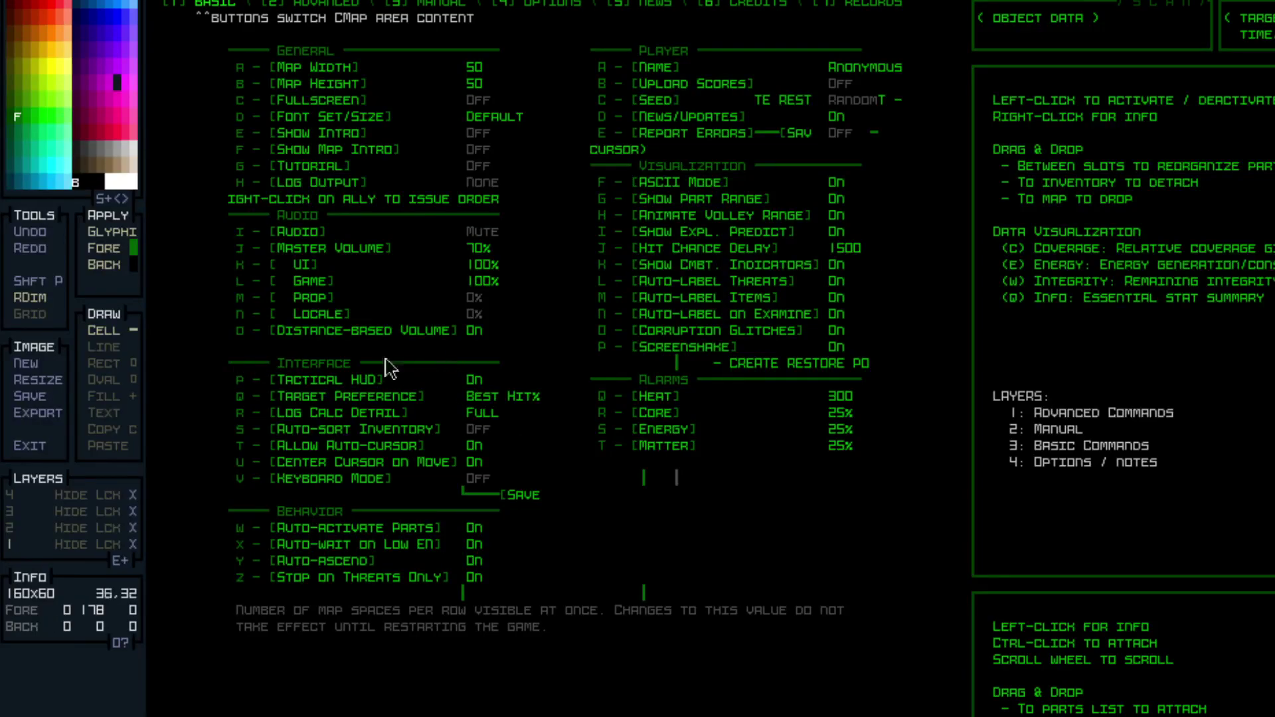
pyautogui.hotkey('ctrl', 'shift', 'l')
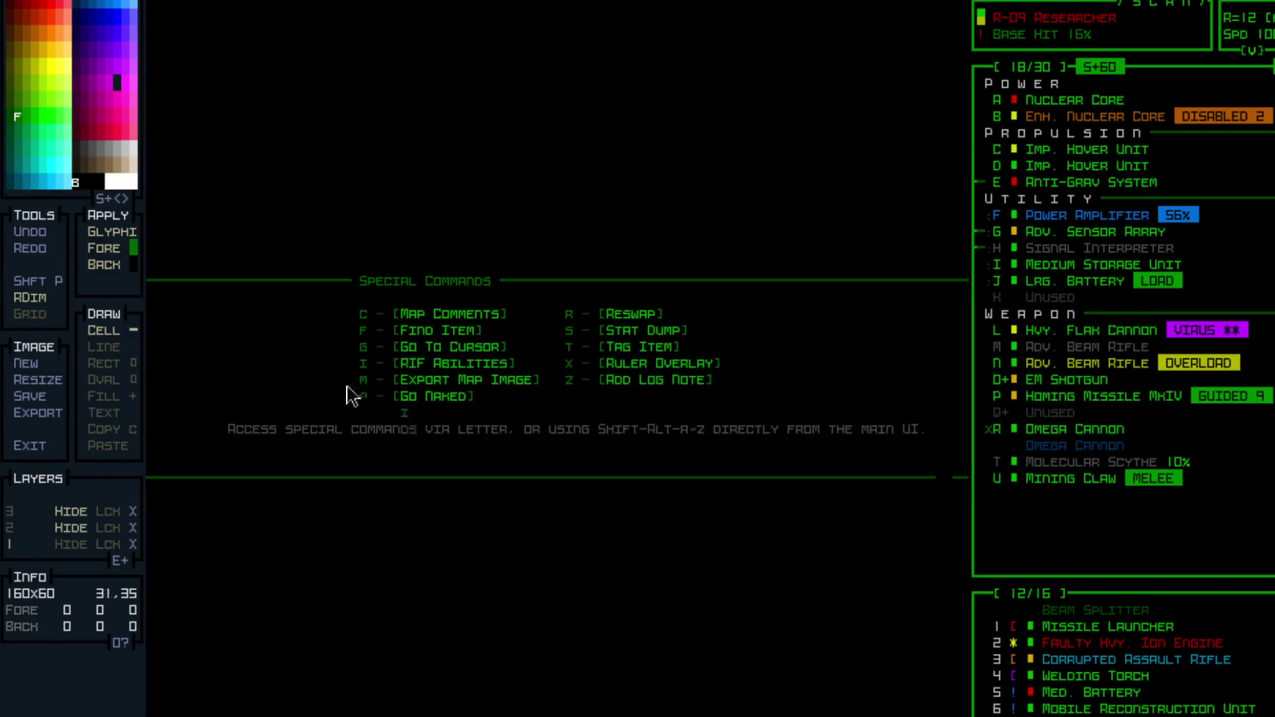
pyautogui.press('Tab')
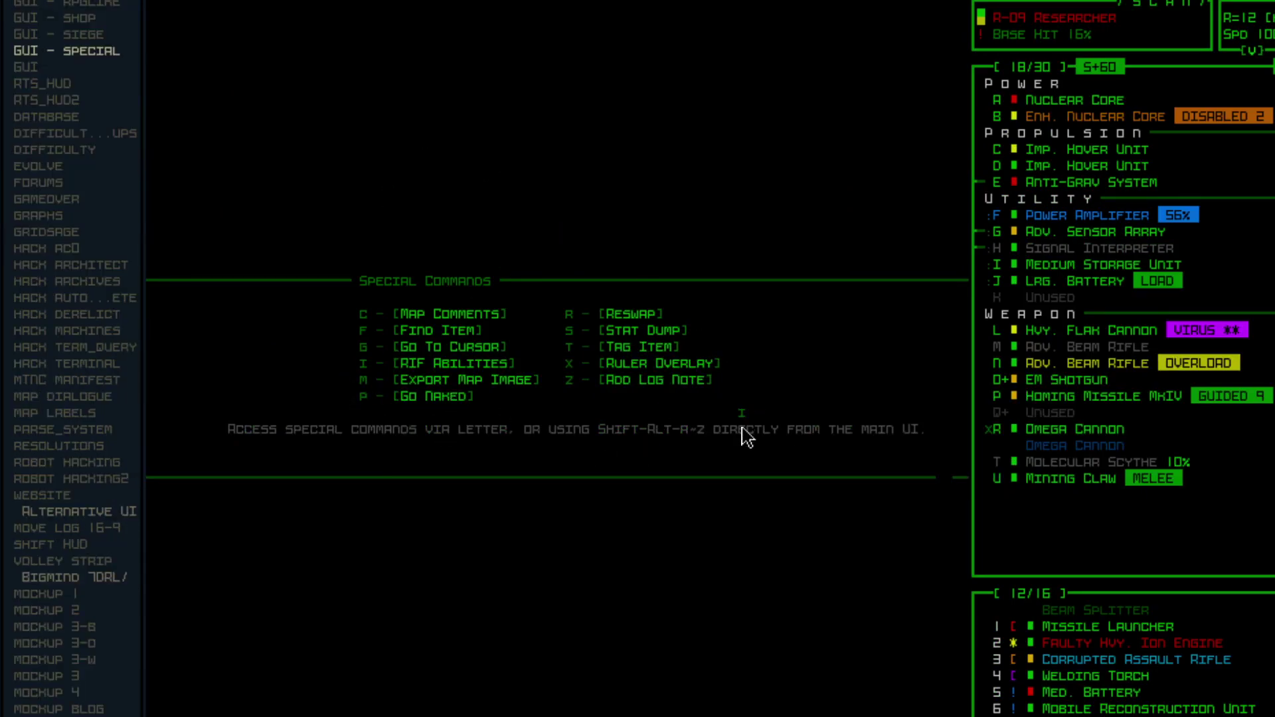
pyautogui.press('Tab')
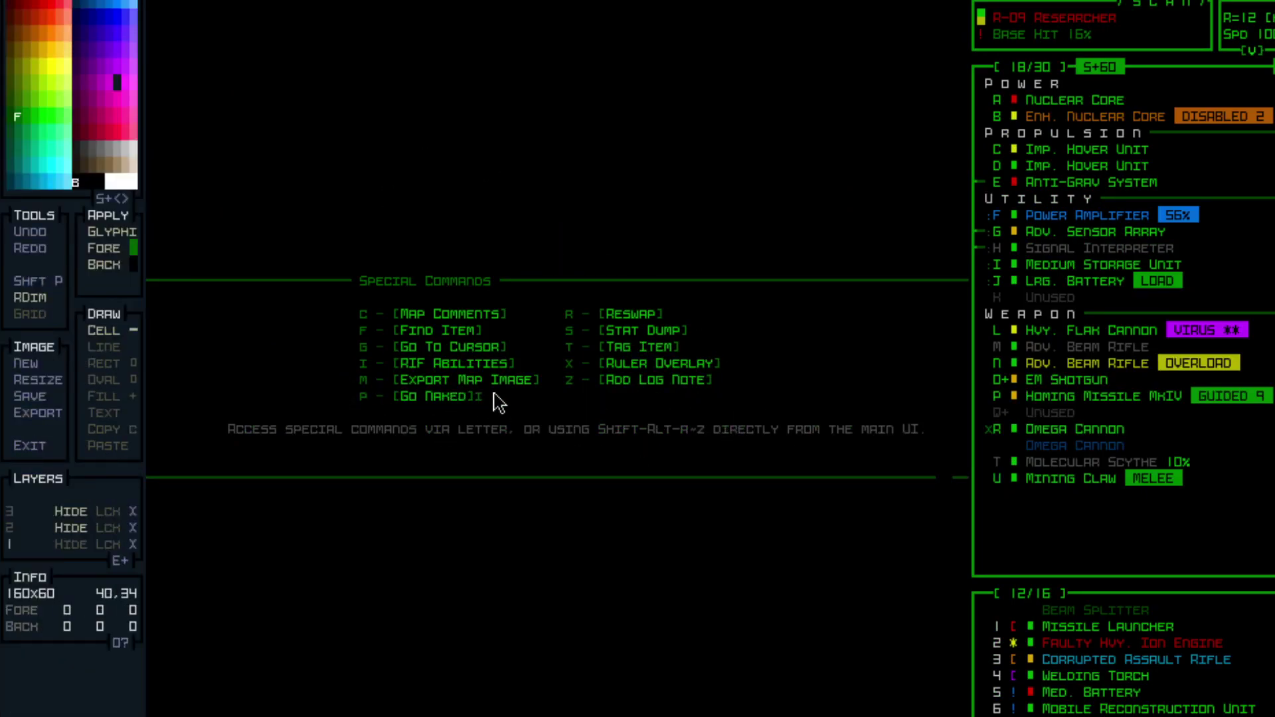
# Step: Show layers 3 and 2 to review the design notes and old boxes, then return to layer 1
pyautogui.hotkey('ctrl', '3')
pyautogui.hotkey('ctrl', '2')
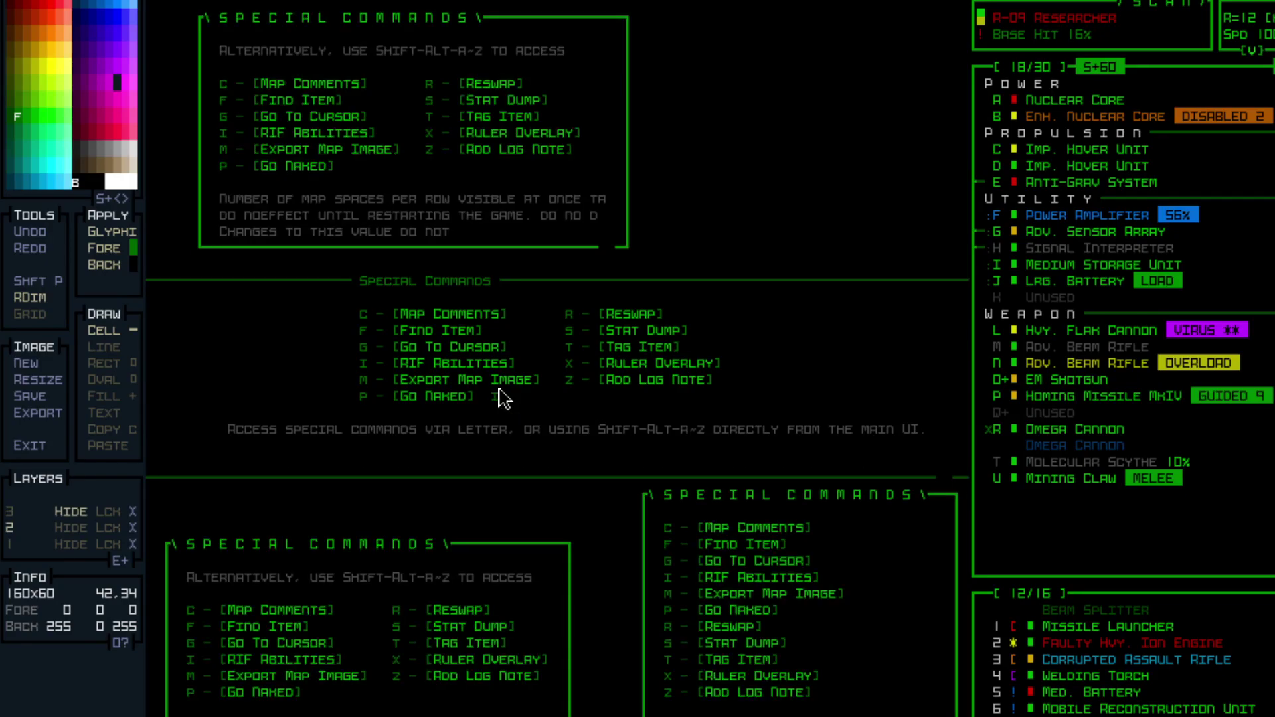
pyautogui.hotkey('ctrl', 'shift', '3')
pyautogui.hotkey('ctrl', '1')
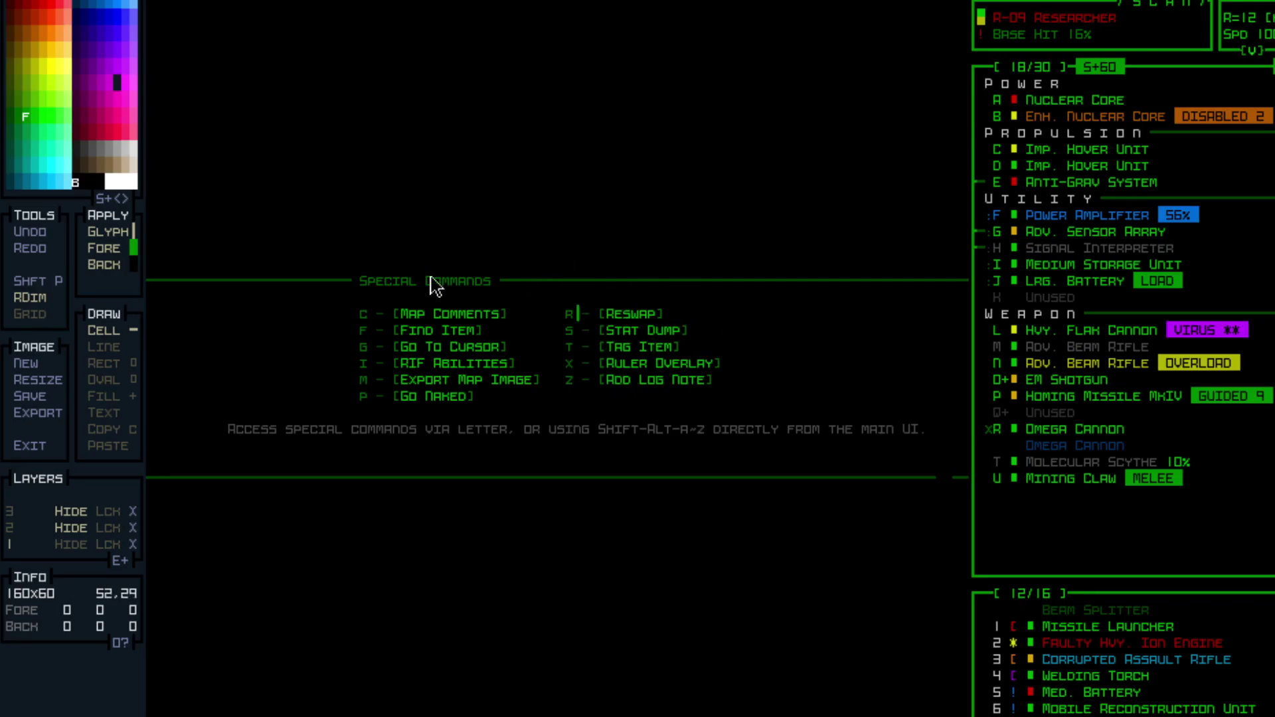
# Step: Eyedrop the M cell, then the E in RESWAP as the brush glyph
pyautogui.rightClick(459, 313)
pyautogui.rightClick(617, 318)
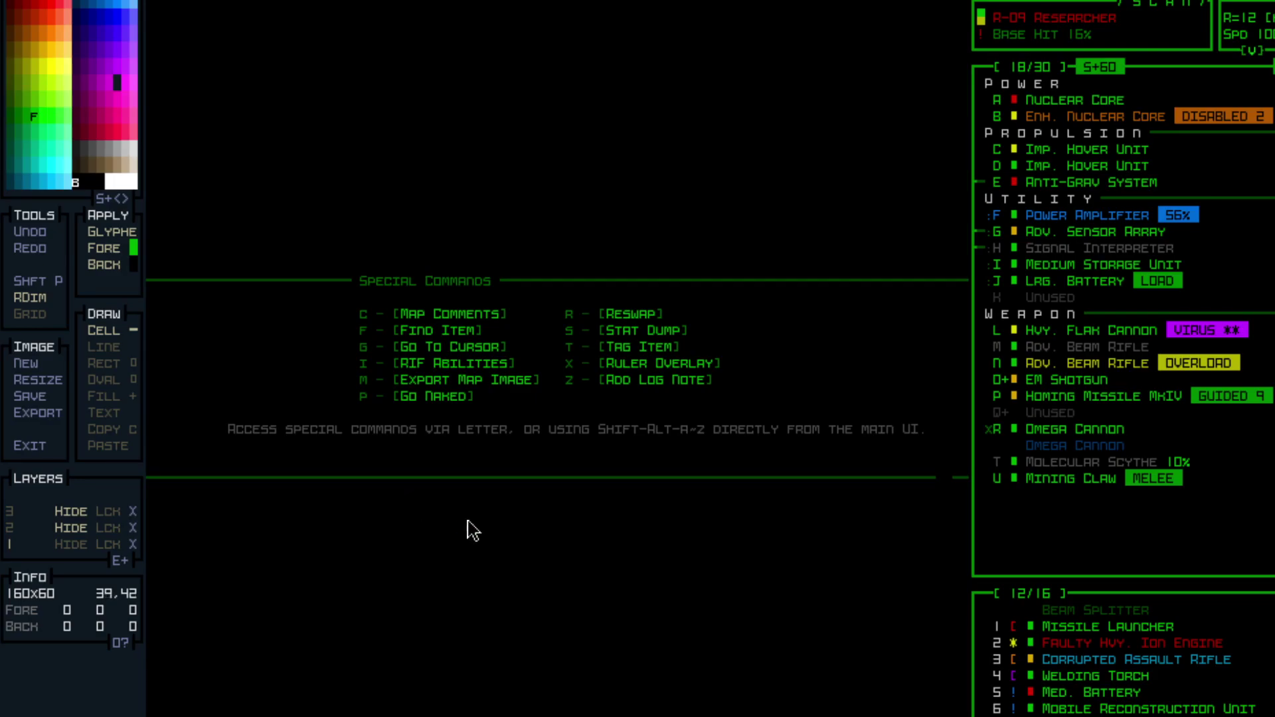
# Step: Reveal layer 3's design notes and layer 2's old floating boxes, and switch to the Copy tool
pyautogui.press('3')
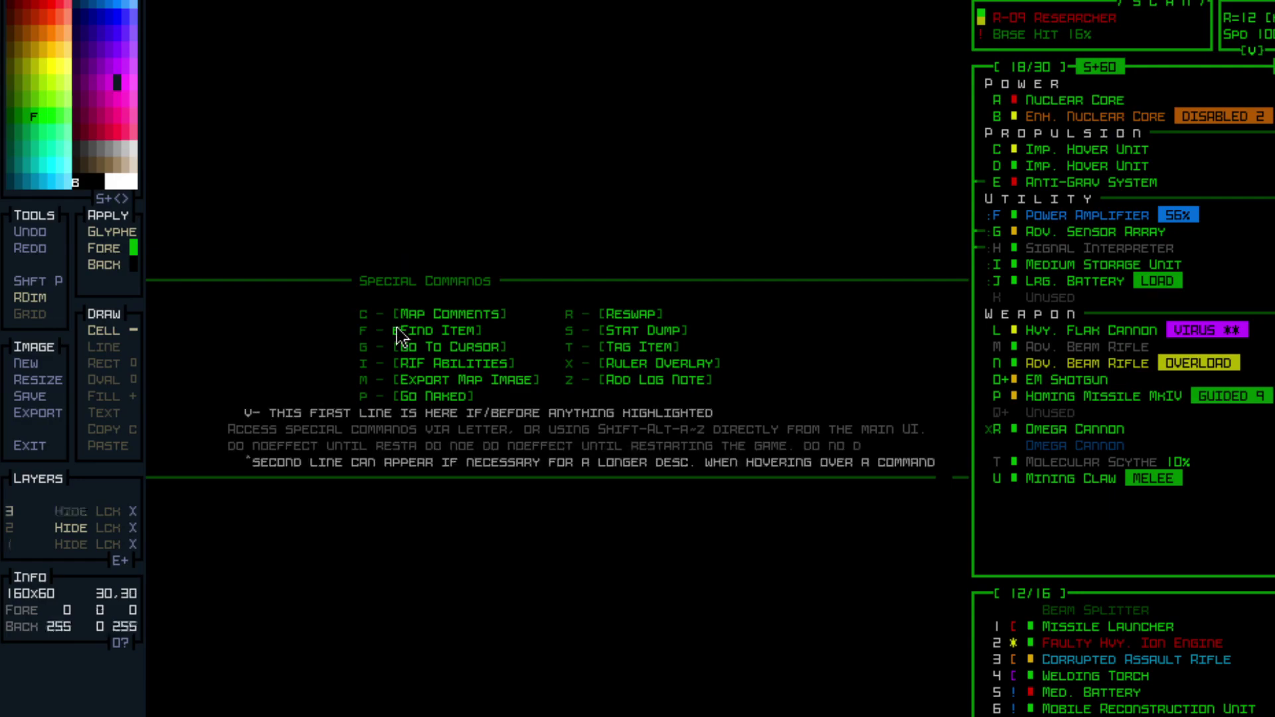
pyautogui.press('2')
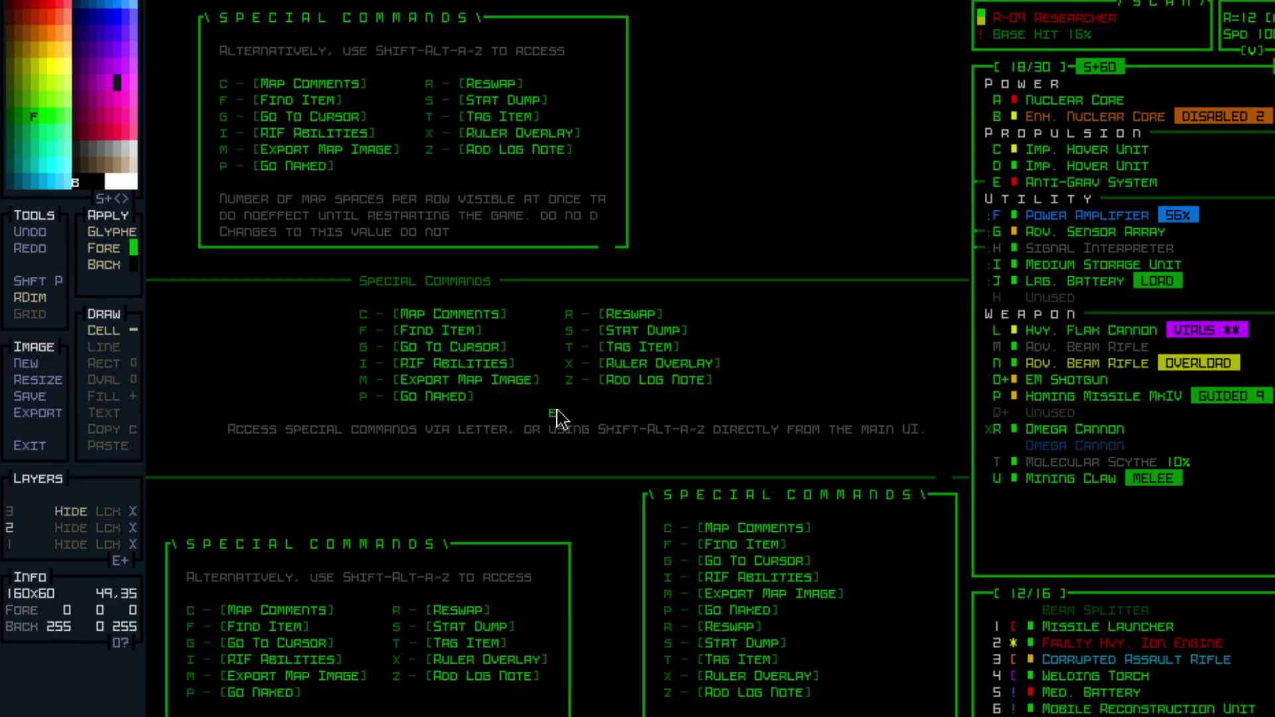
pyautogui.press('c')
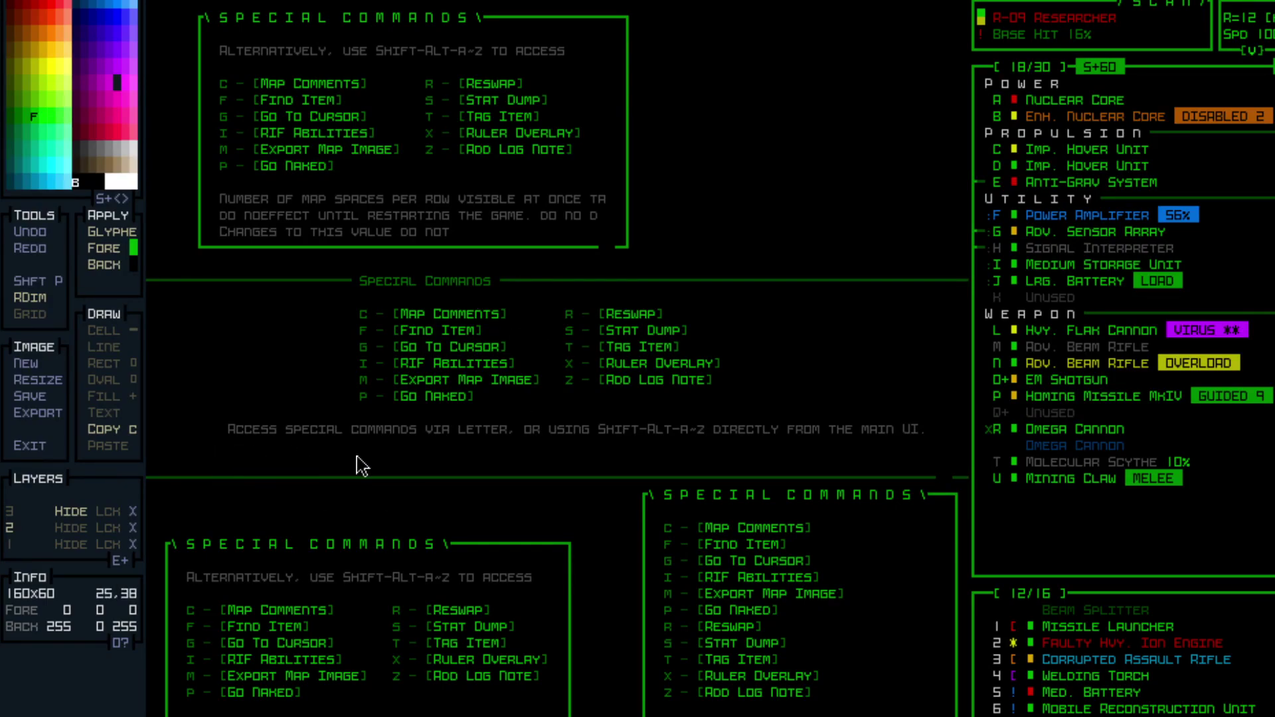
pyautogui.hotkey('ctrl', '3')
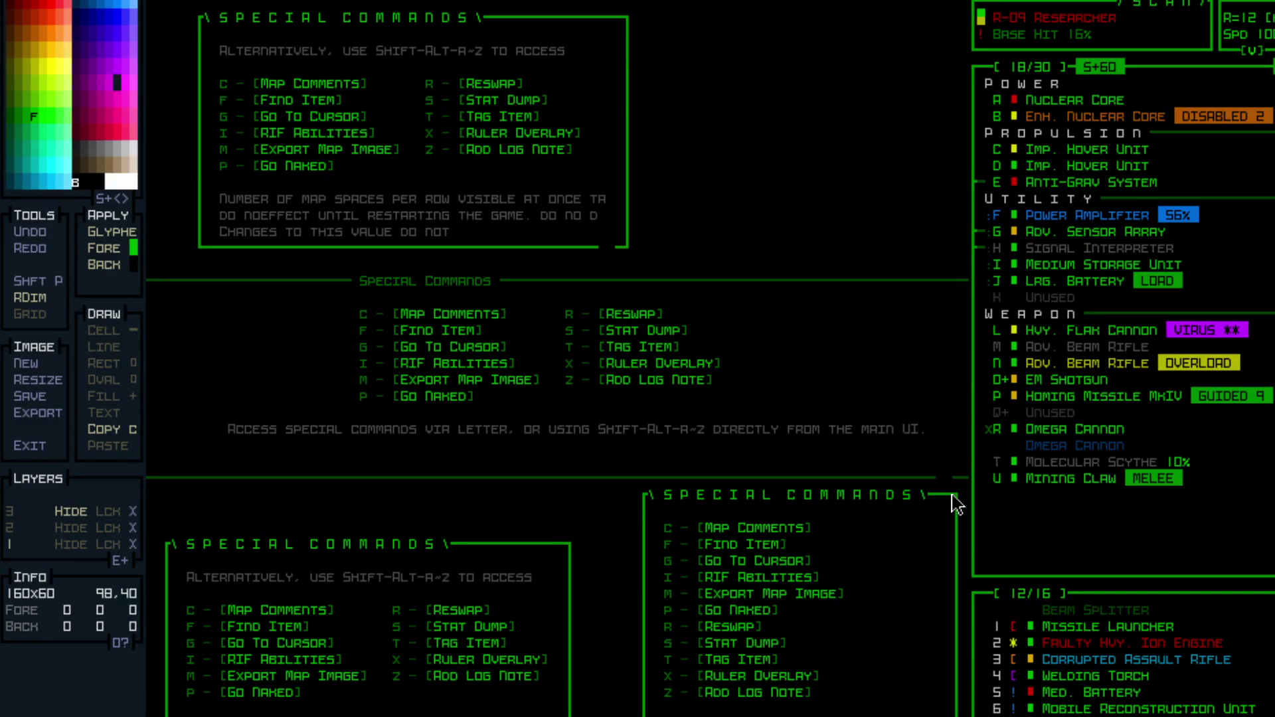
# Step: Hide the old floating boxes, copy a small canvas region, then eyedrop the dark green line dash
pyautogui.hotkey('ctrl', 'z')
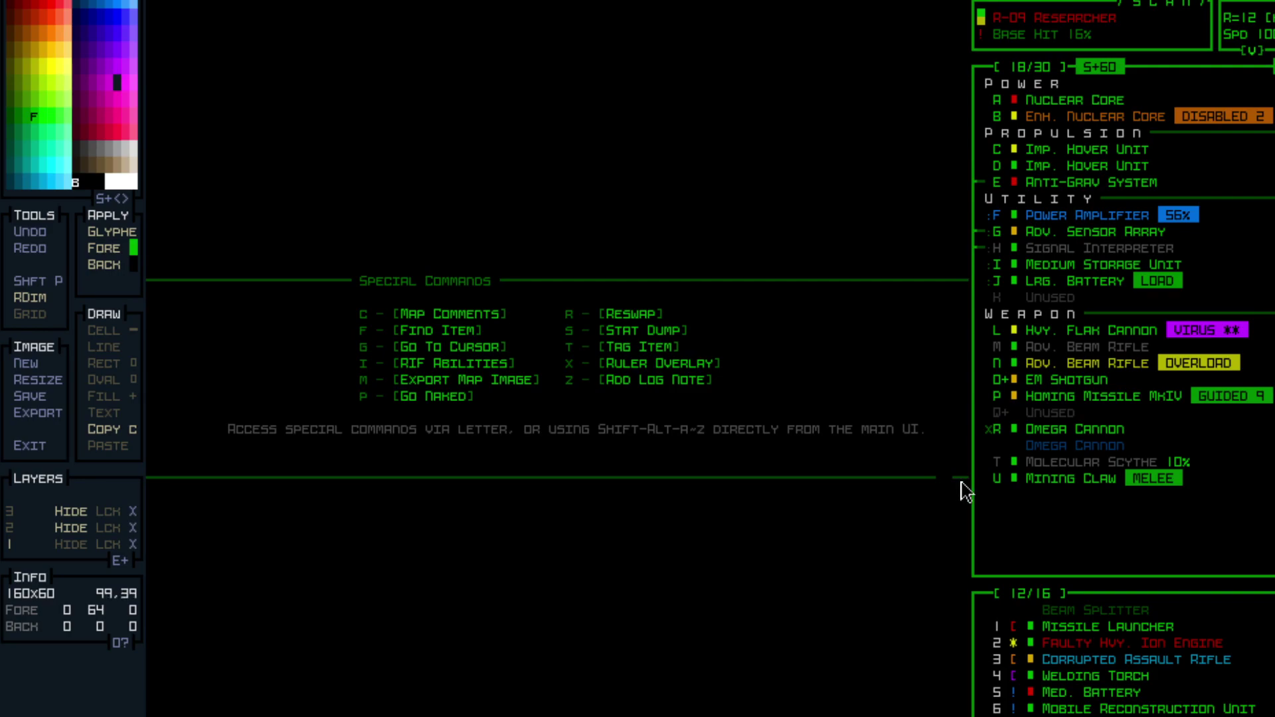
pyautogui.moveTo(965, 492); pyautogui.dragTo(889, 467)
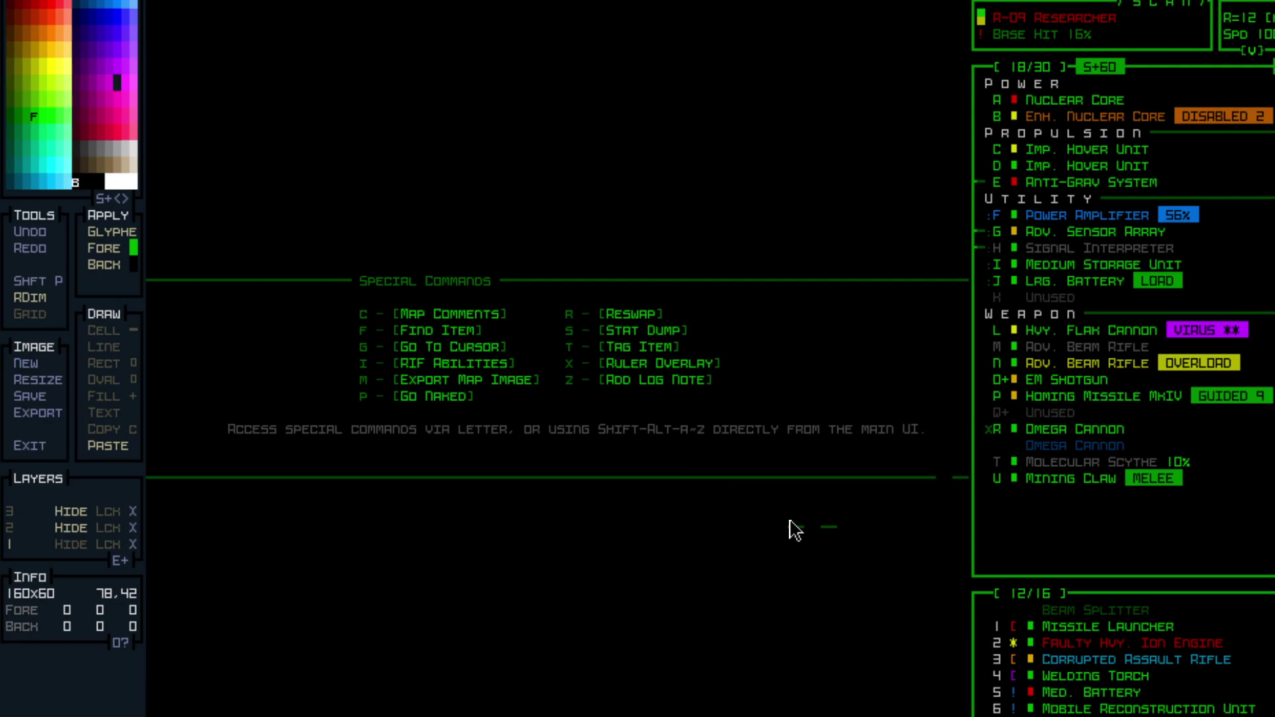
pyautogui.press('c')
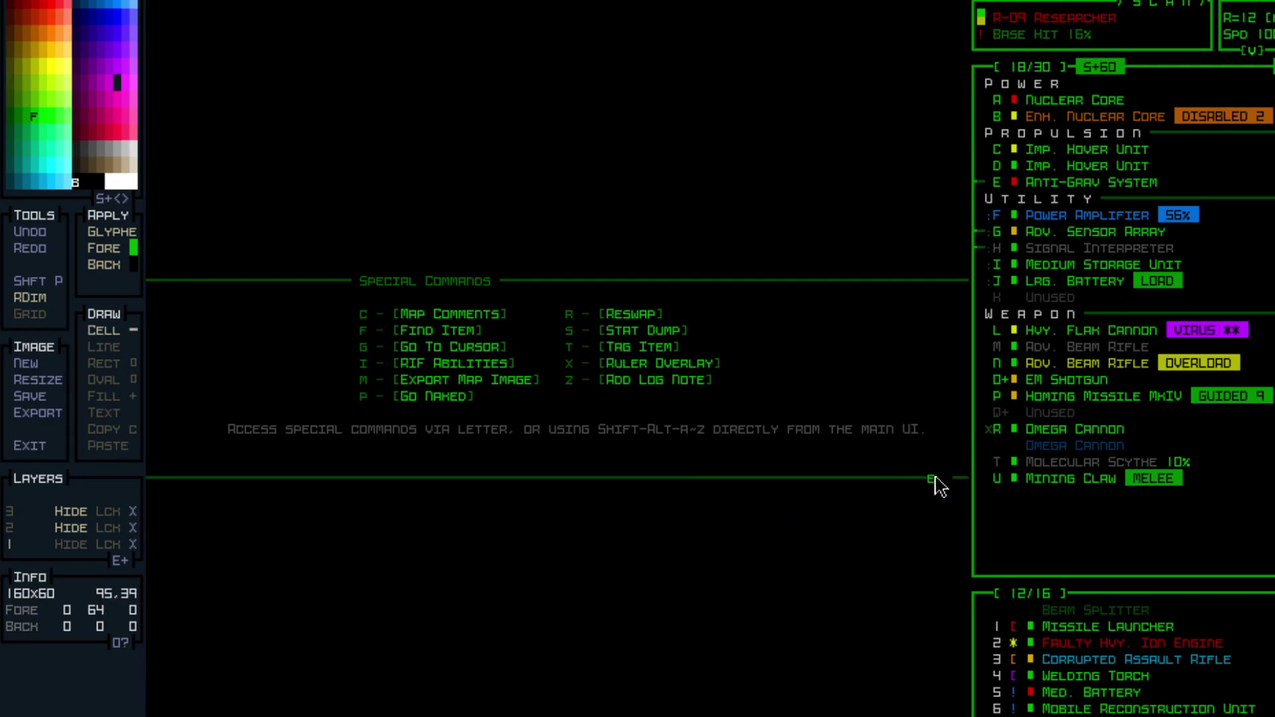
pyautogui.rightClick(958, 482)
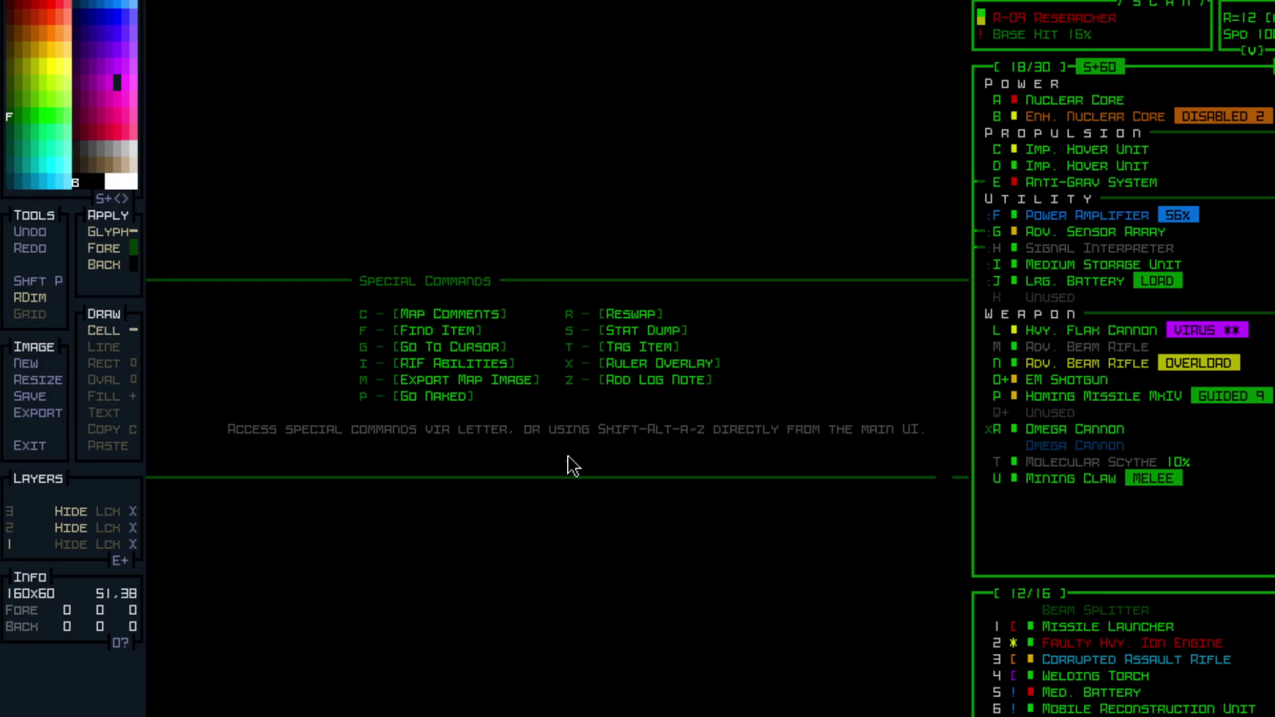
# Step: Briefly show and re-hide the layer 3 design notes and layer 2 old floating boxes
pyautogui.hotkey('ctrl', '3')
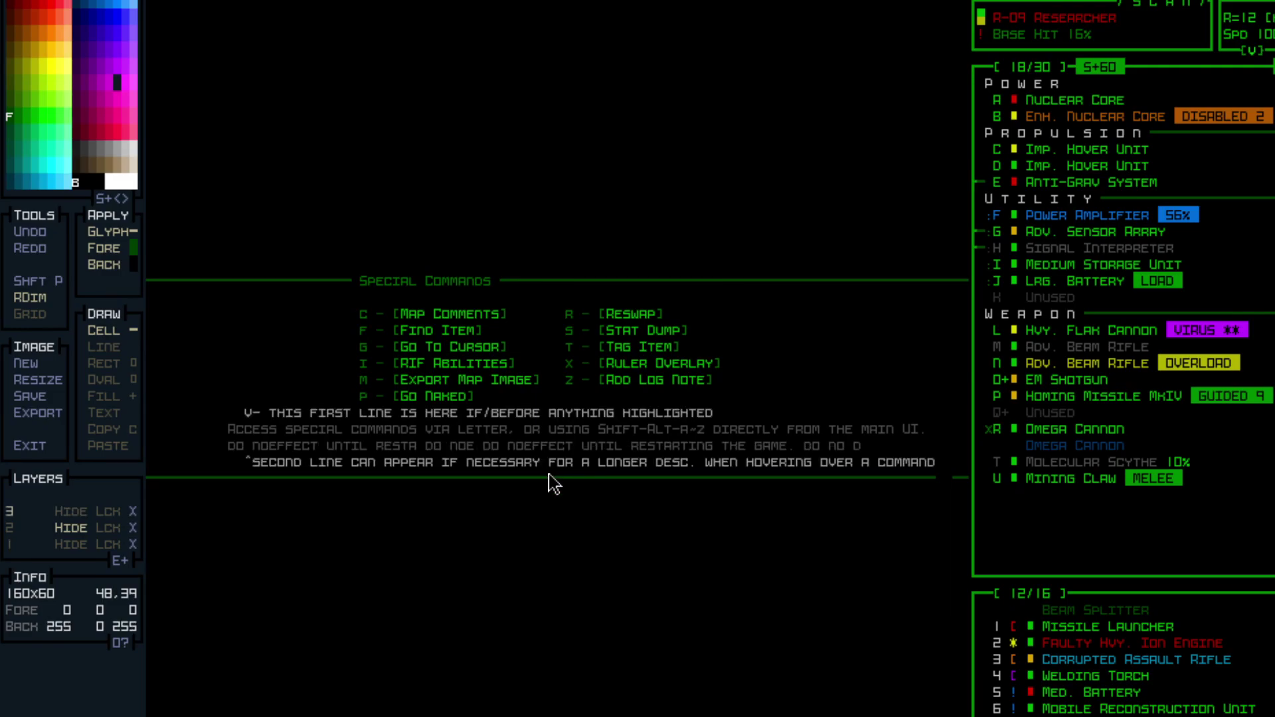
pyautogui.hotkey('ctrl', '3')
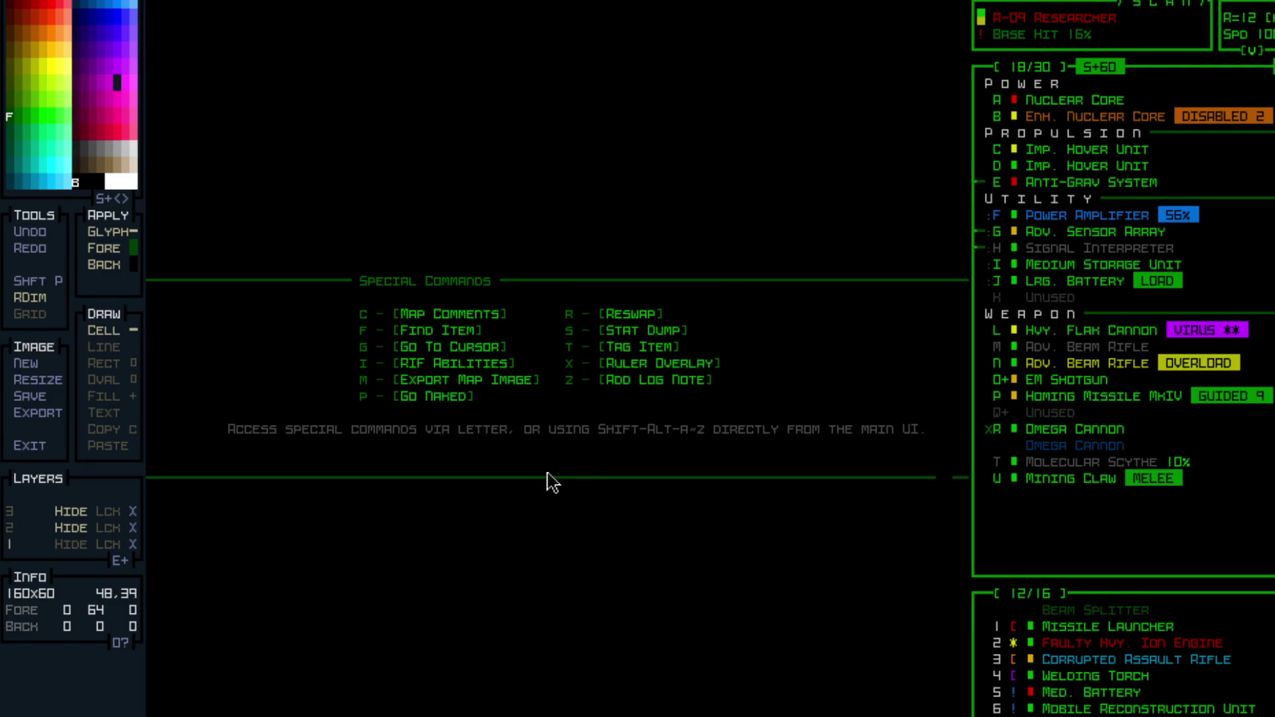
pyautogui.hotkey('ctrl', '2')
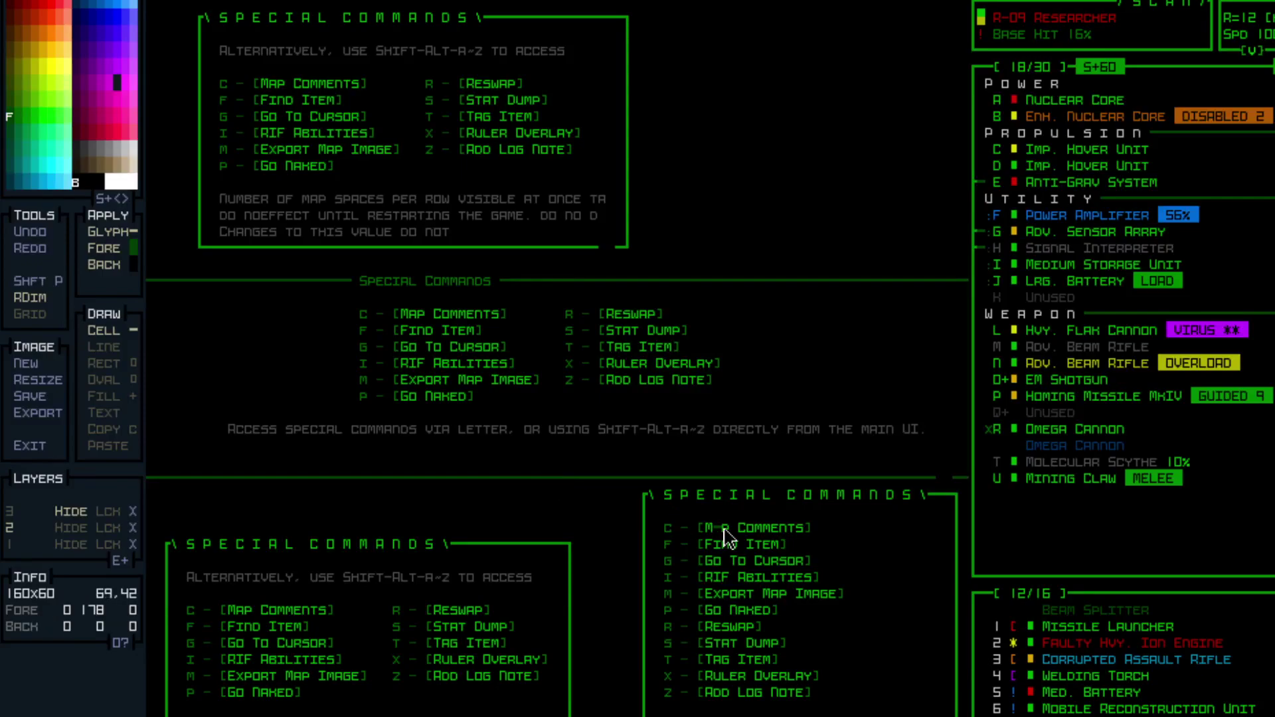
pyautogui.hotkey('ctrl', '2')
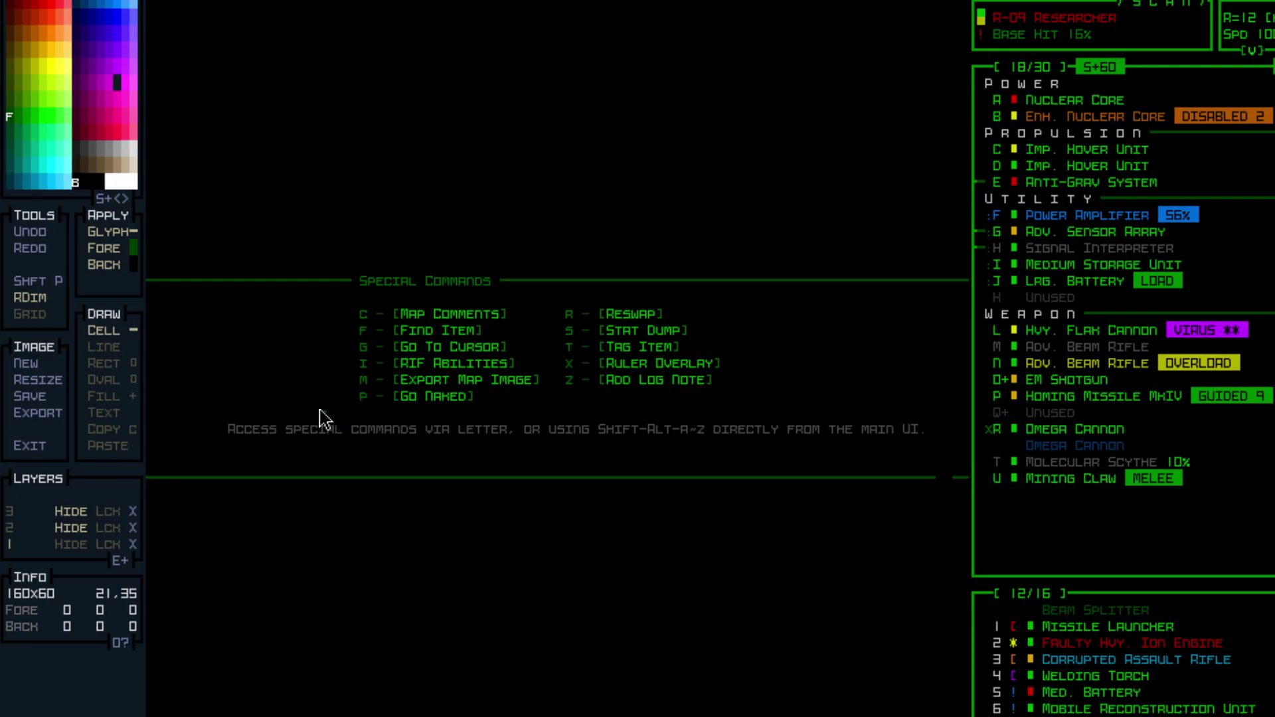
# Step: Pick the green A, paint a grey M in the description colour, then pick the green S from [RESWAP]
pyautogui.rightClick(440, 399)
pyautogui.rightClick(372, 438)
pyautogui.click(364, 462)
pyautogui.rightClick(625, 315)
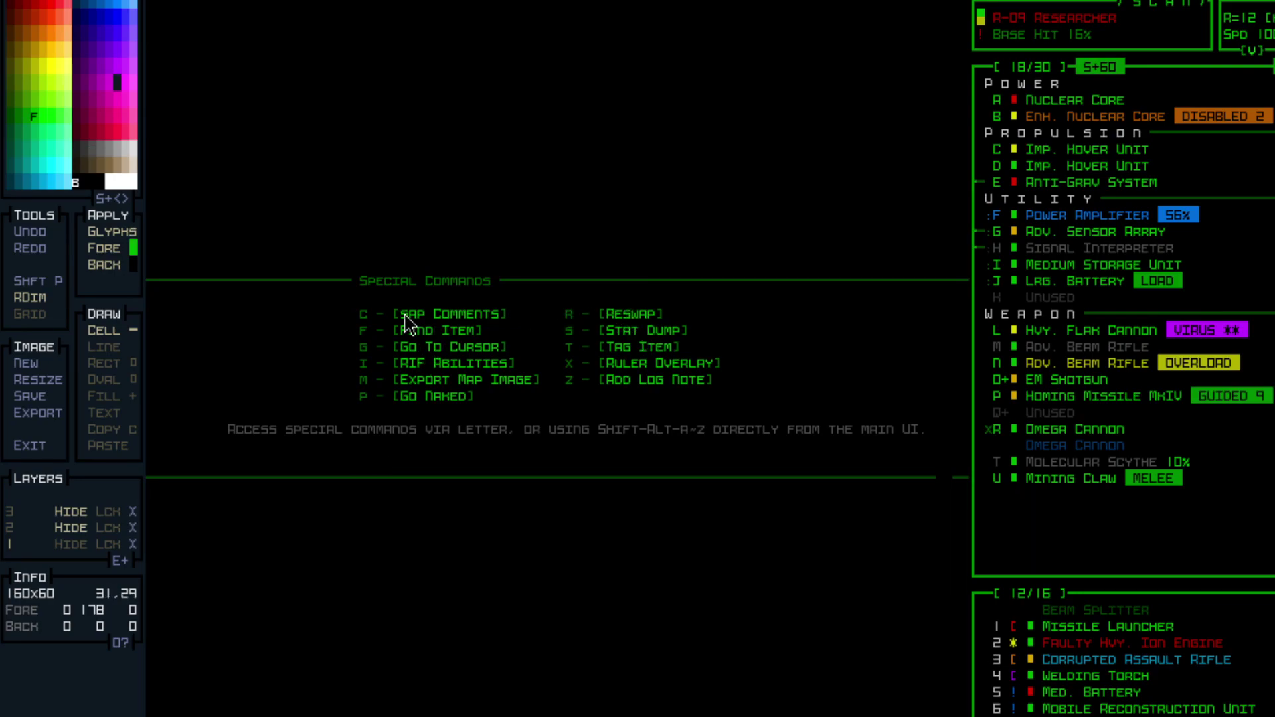